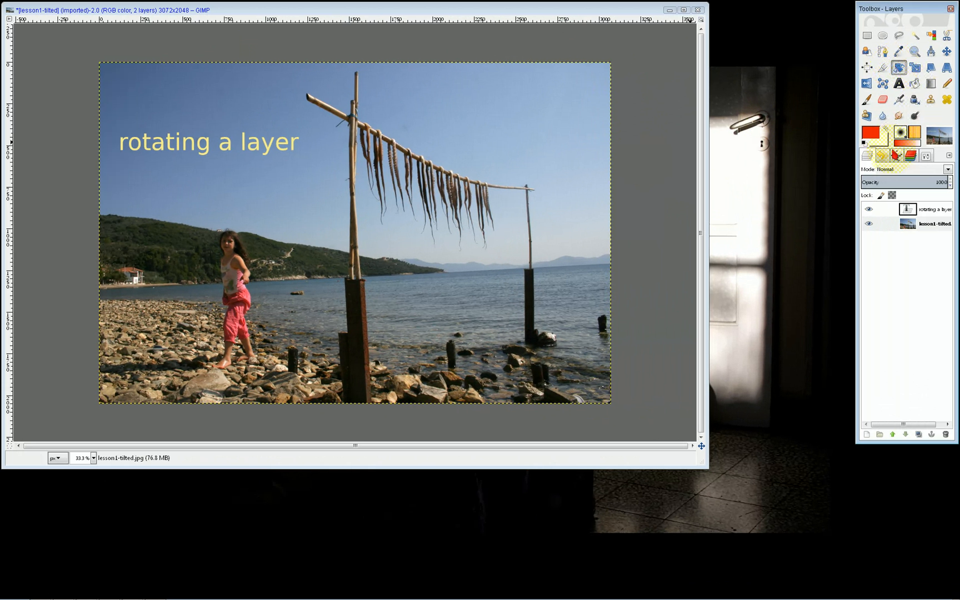
- Activate the Rotate tool and display its options
left_click(902, 71)
left_click(924, 156)
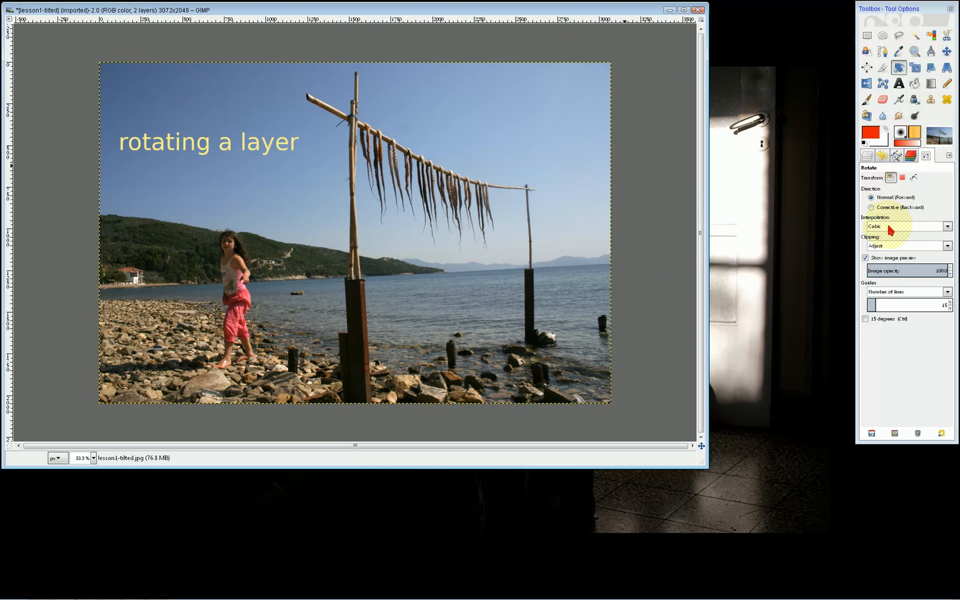
left_click(918, 70)
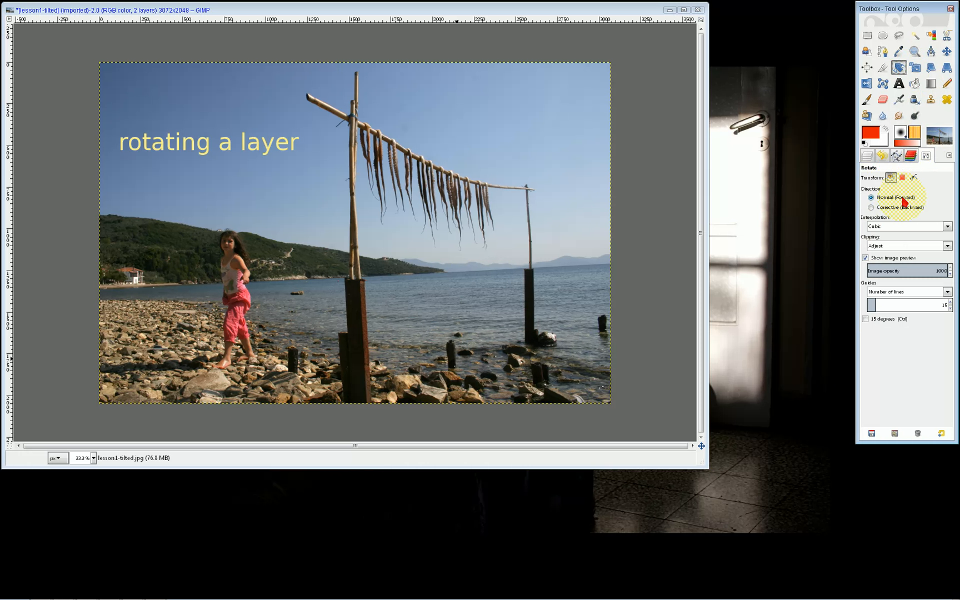
- Make the lesson1-tilted photo layer the active layer for the rotation
left_click(867, 156)
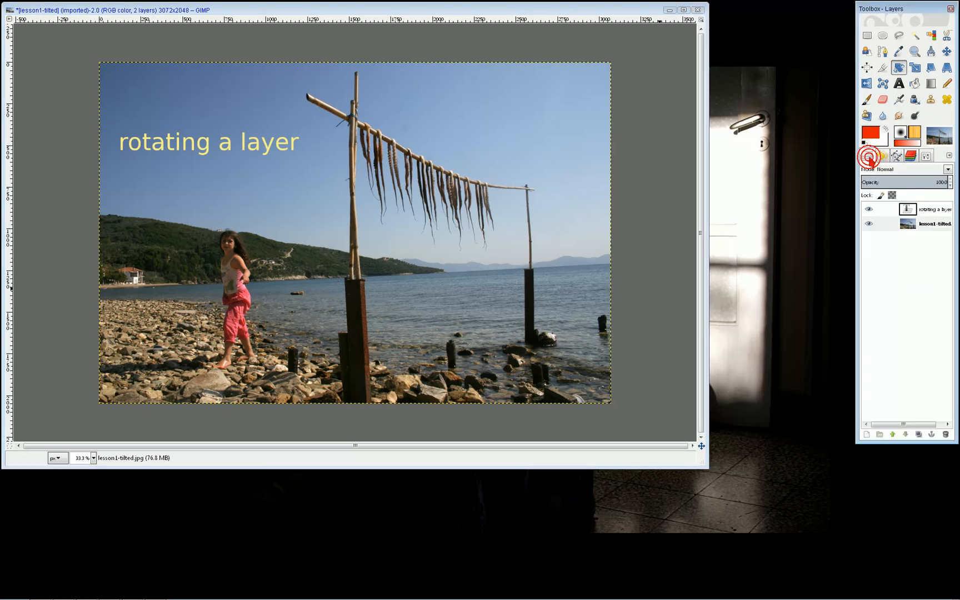
left_click(931, 227)
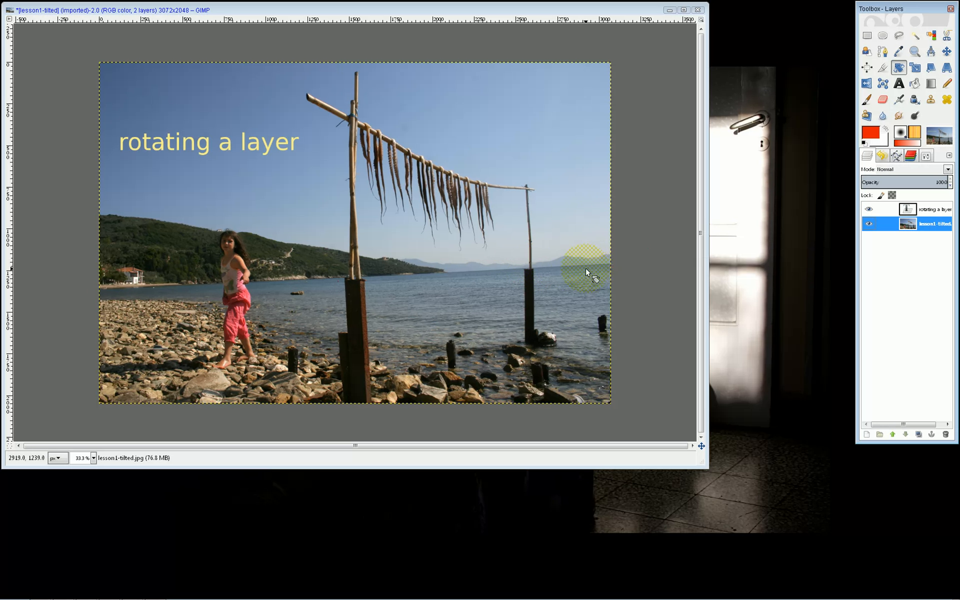
left_click(545, 242)
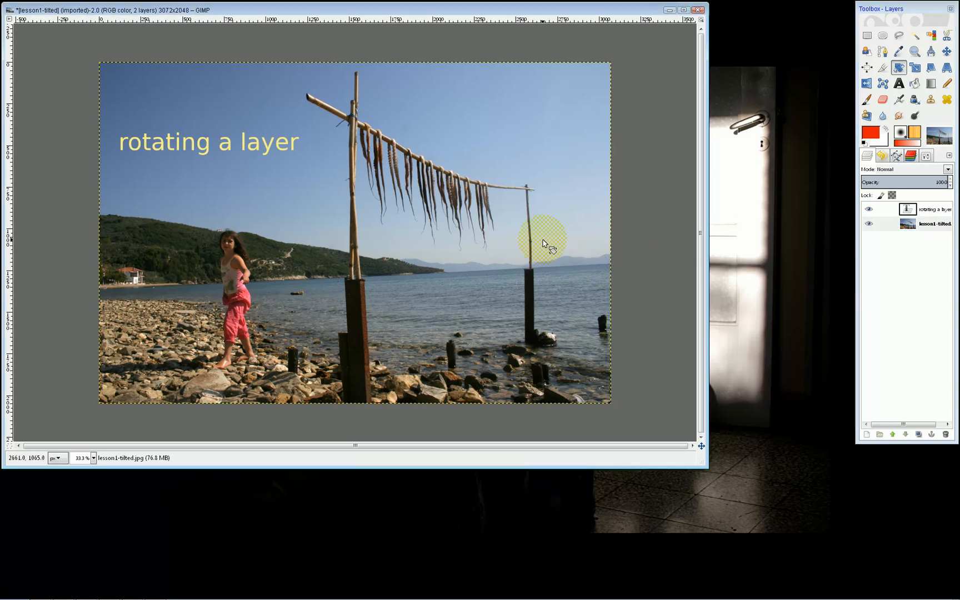
left_click(937, 225)
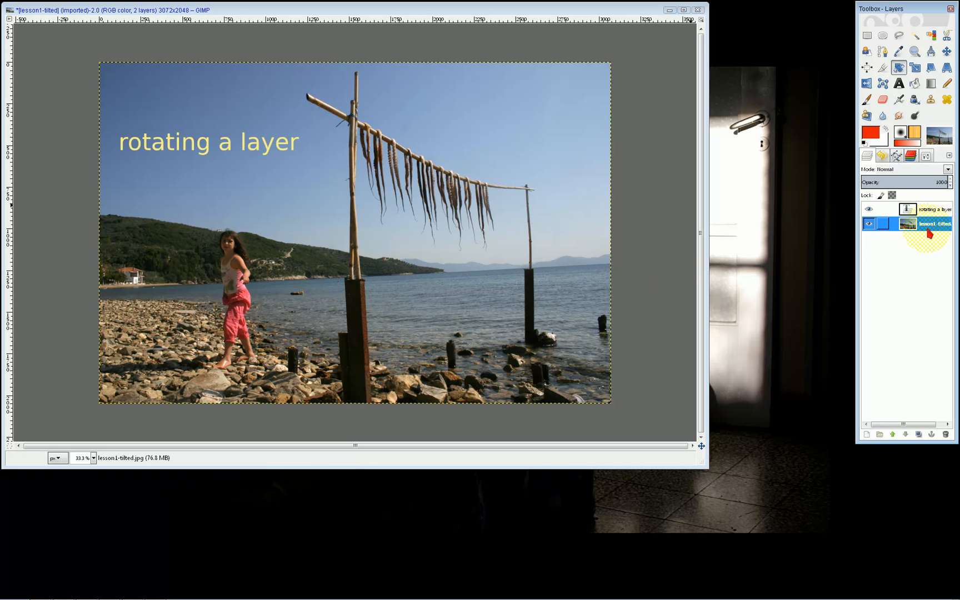
left_click(899, 67)
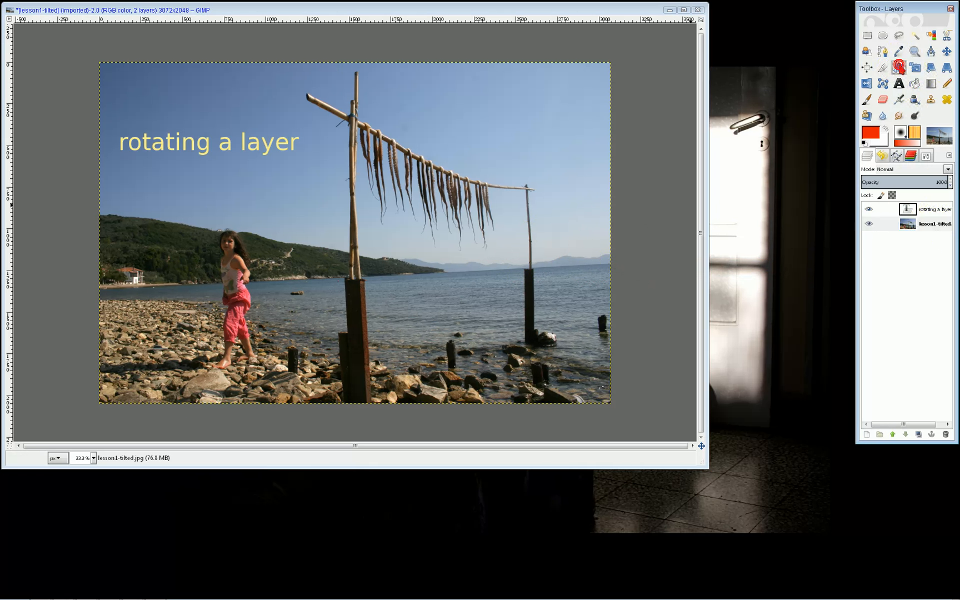
left_click(554, 228)
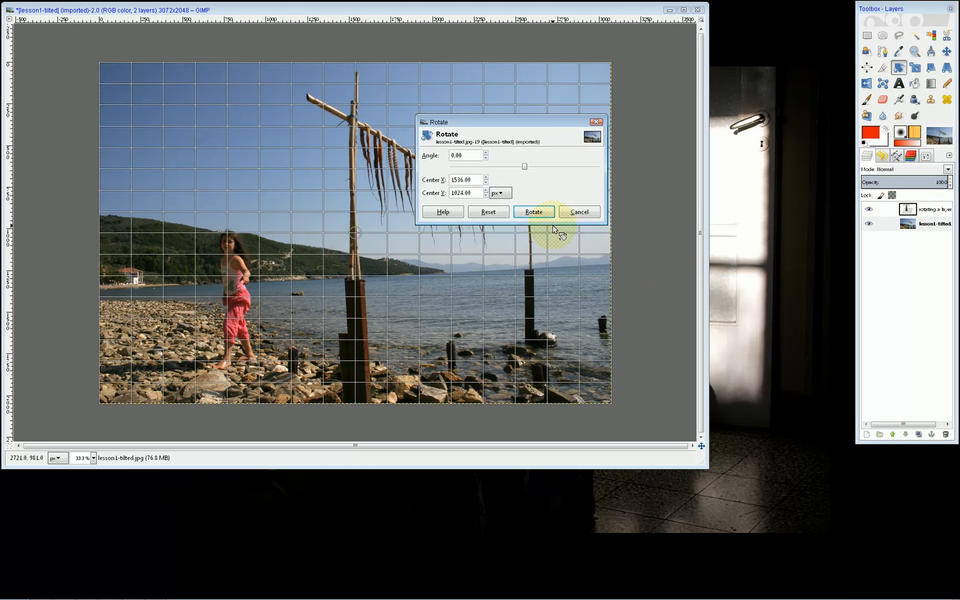
left_click_drag(510, 294, 449, 289)
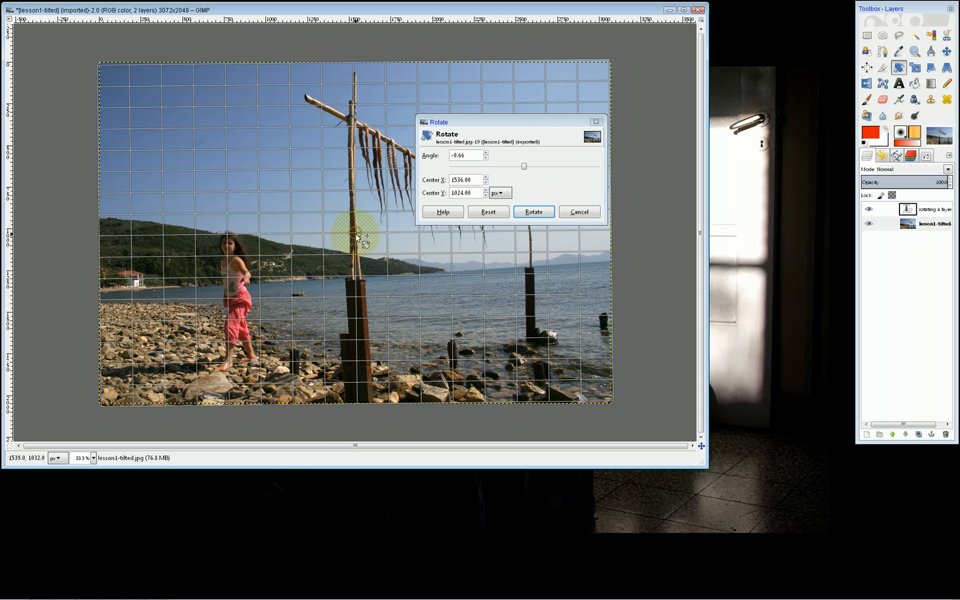
left_click_drag(357, 237, 169, 215)
left_click_drag(345, 252, 308, 266)
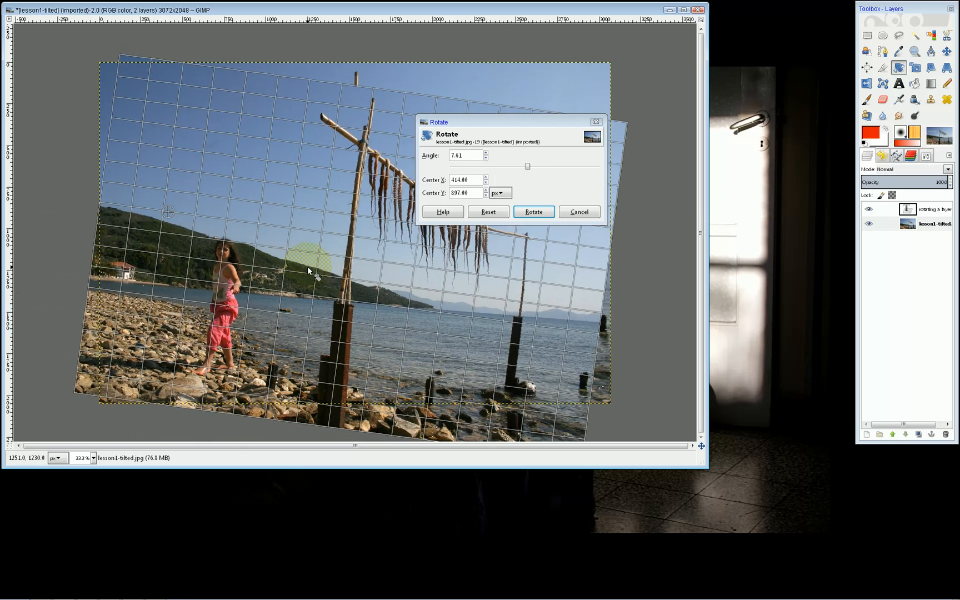
left_click(578, 211)
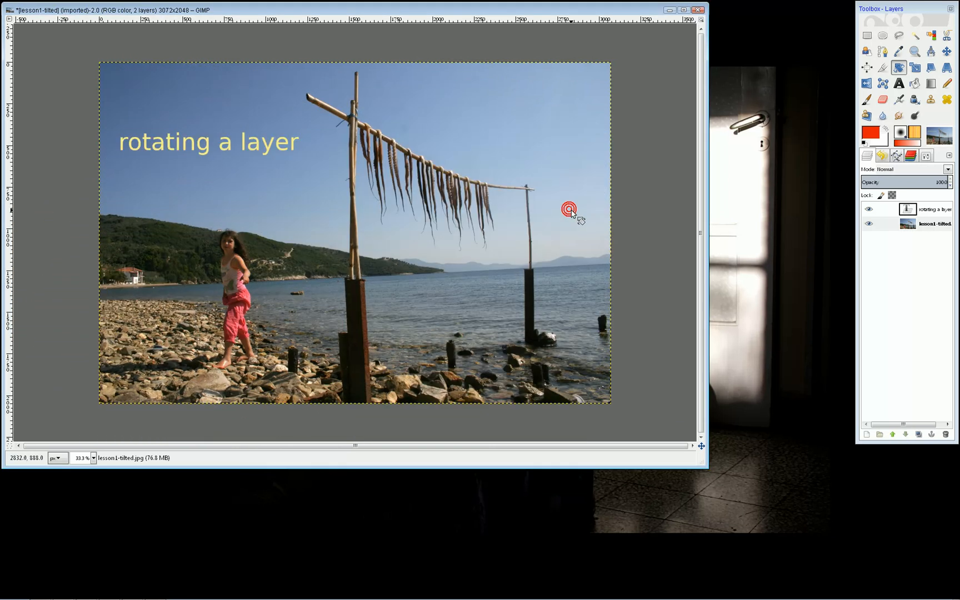
- Place a horizontal guide along the photo's horizon at a height of about 1296 px
left_click_drag(340, 22, 357, 281)
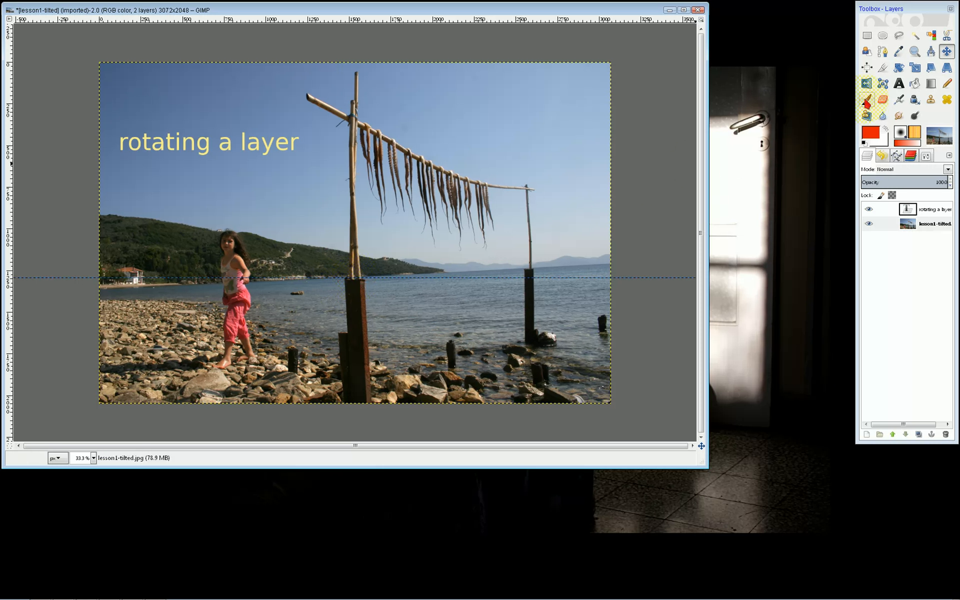
- Try rotating the photo layer 2.83° about a centre at 1554, 1296 px to align the horizon with the guide
left_click(899, 67)
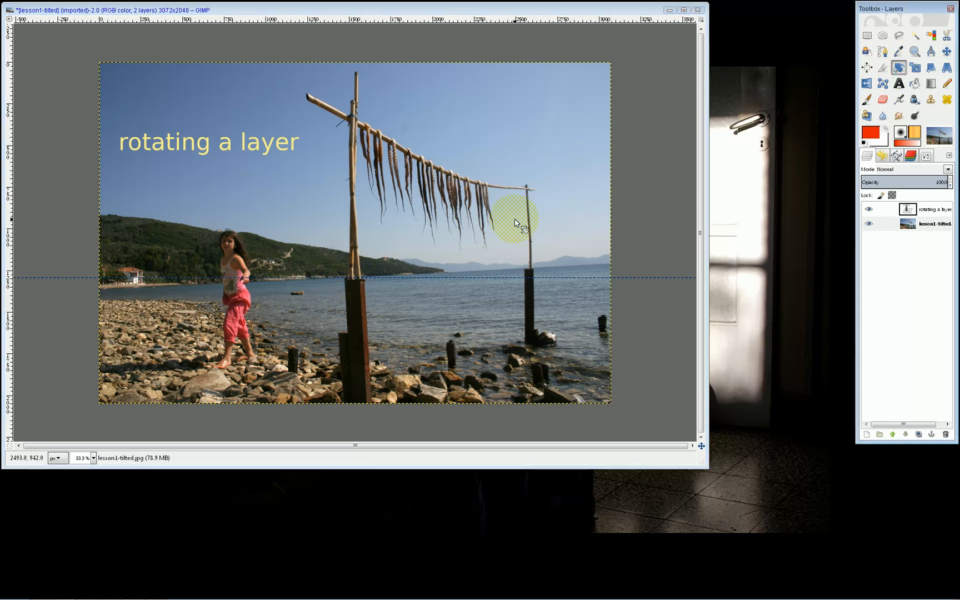
left_click(372, 272)
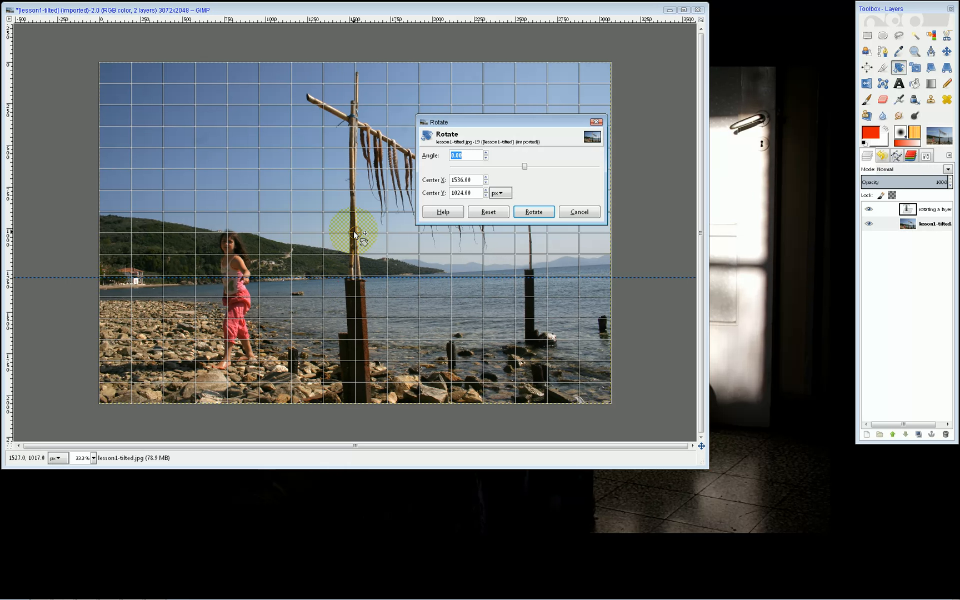
left_click_drag(359, 233, 358, 279)
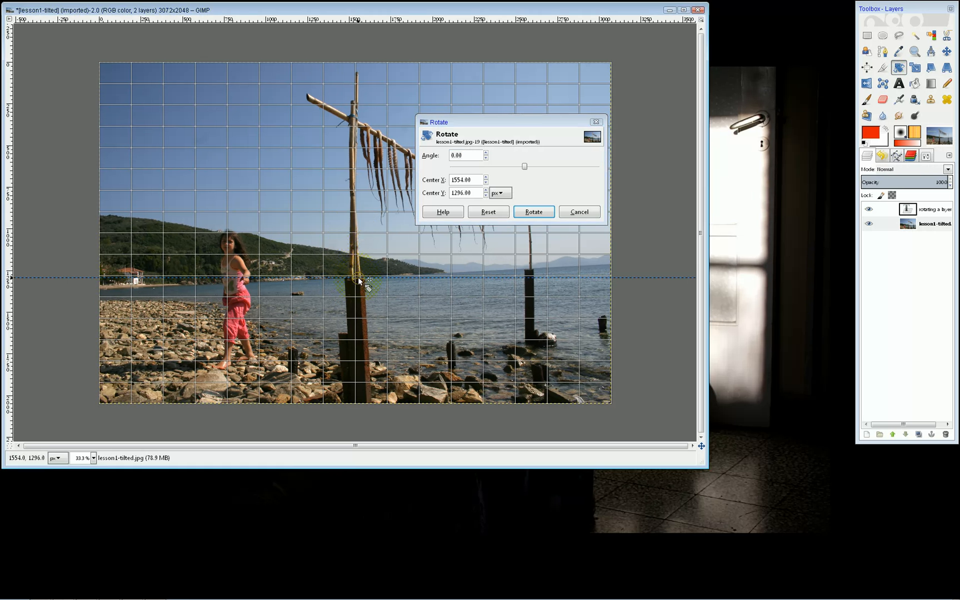
mouse_move(504, 284)
left_mouse_down()
mouse_move(510, 279)
mouse_move(510, 291)
left_mouse_up()
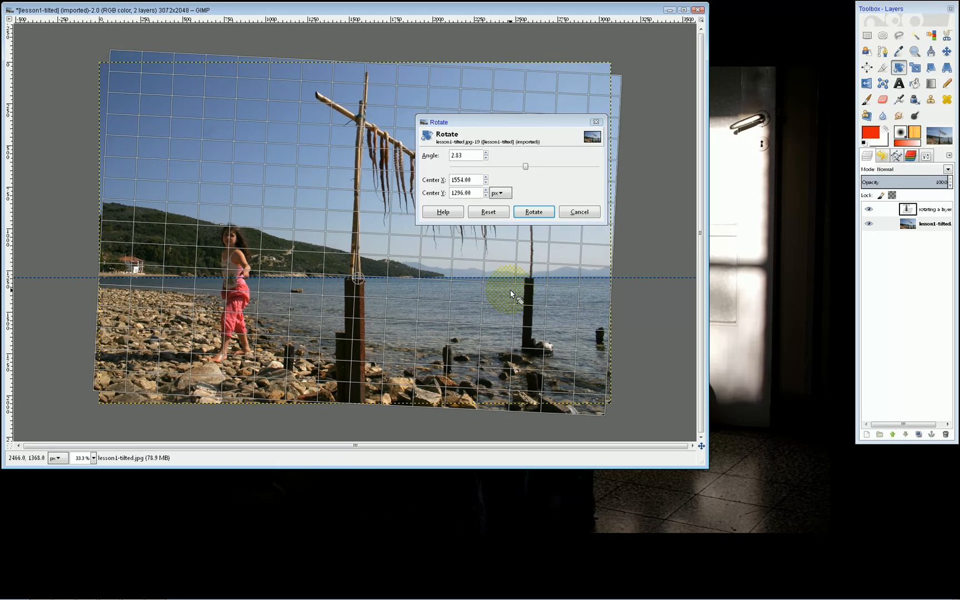
left_click(538, 211)
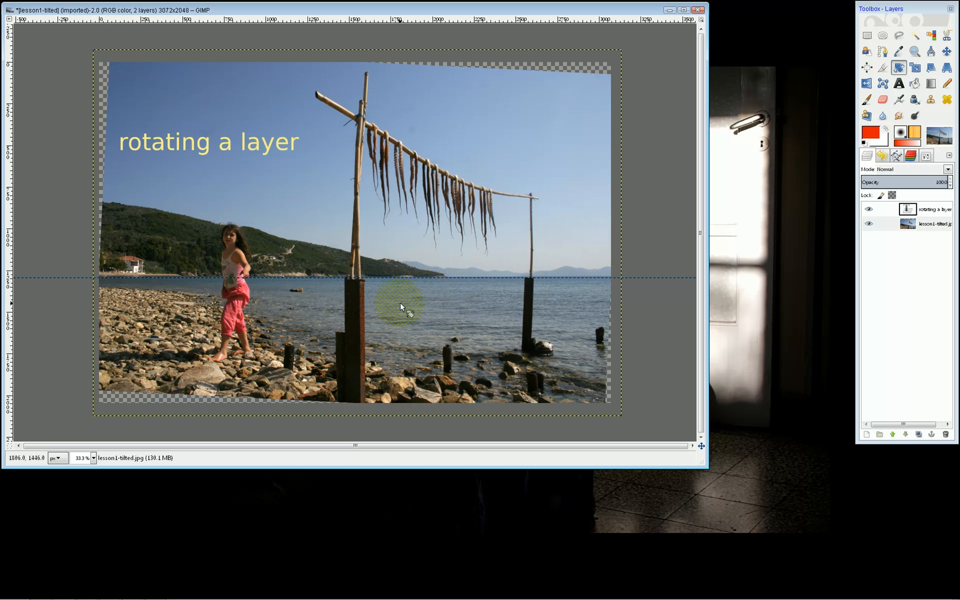
key("ctrl+z")
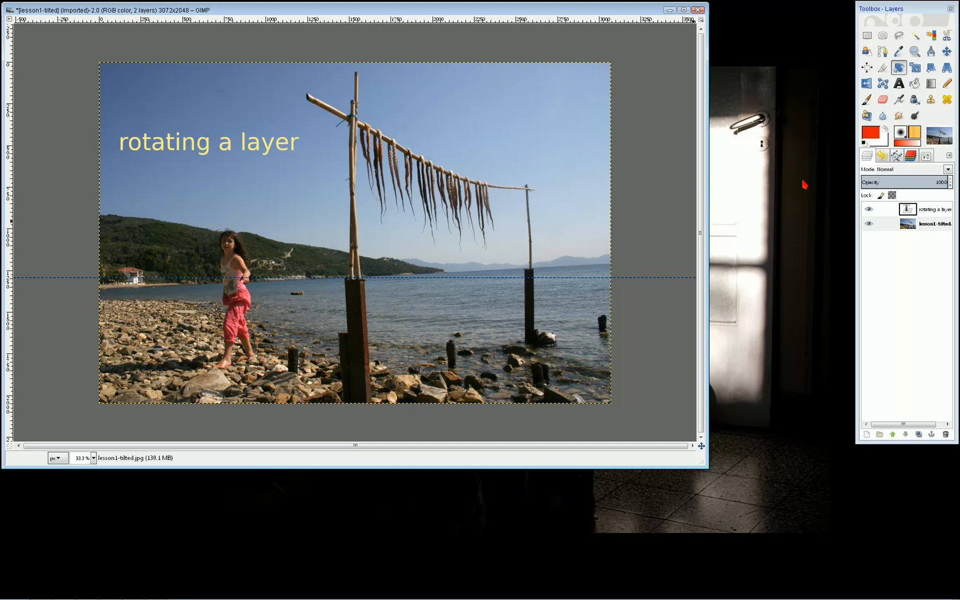
left_click(398, 242)
left_click_drag(476, 251, 428, 300)
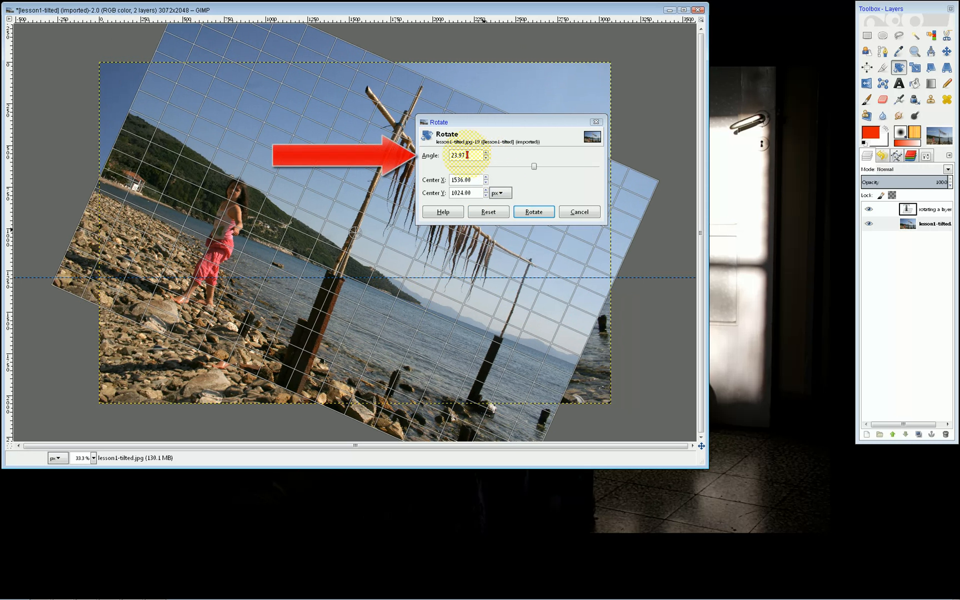
scroll(467, 155, "down", 10)
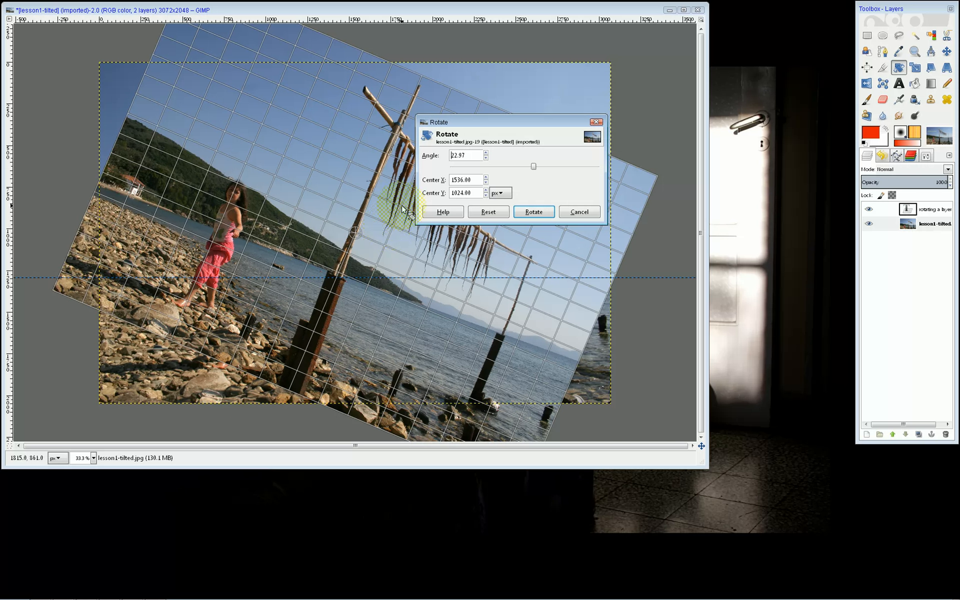
left_click(469, 179)
scroll(471, 179, "down", 9)
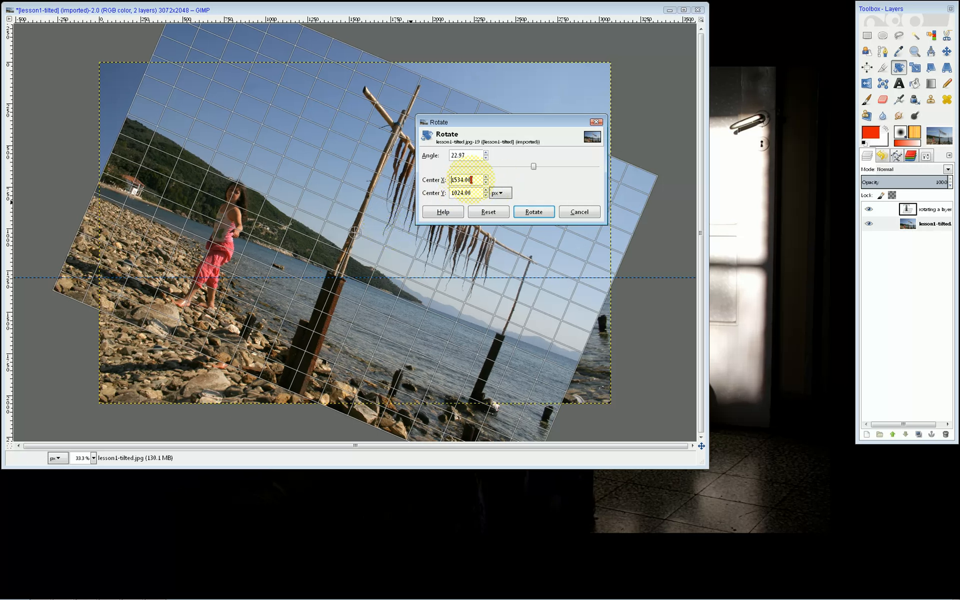
scroll(471, 179, "down", 7)
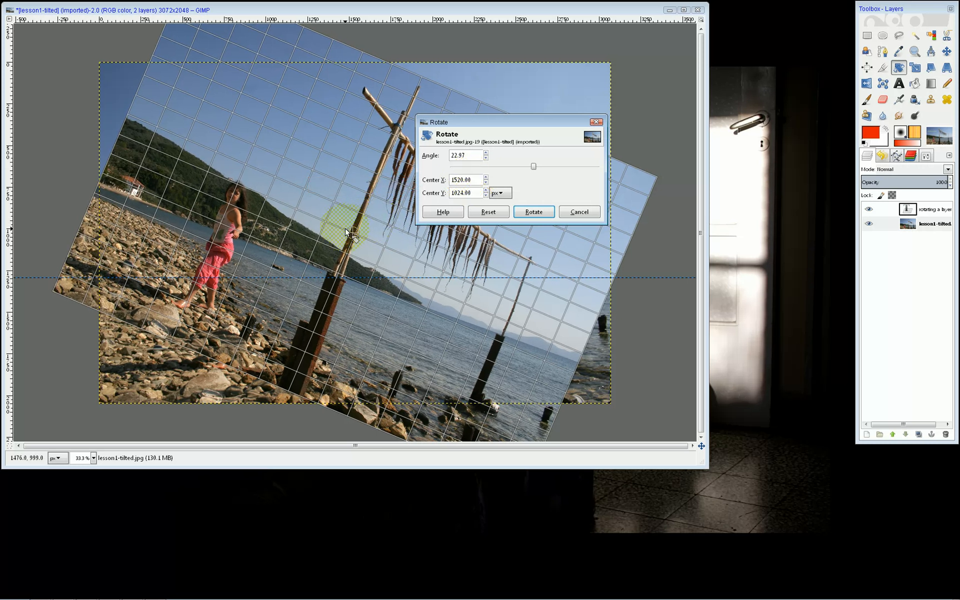
left_click_drag(352, 232, 390, 284)
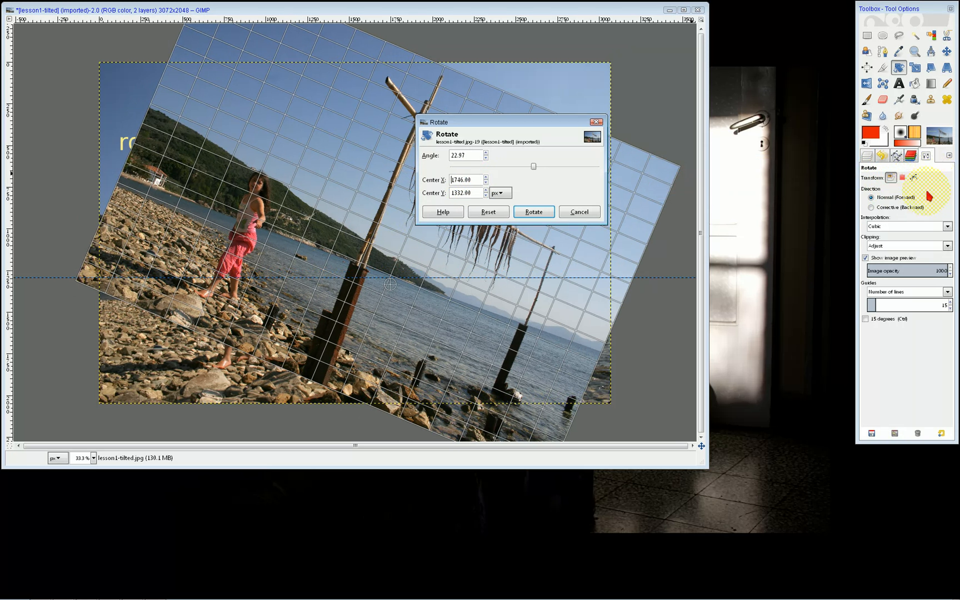
- Switch the Rotate tool's transform target to selection, to path, and back to layer
left_click(902, 178)
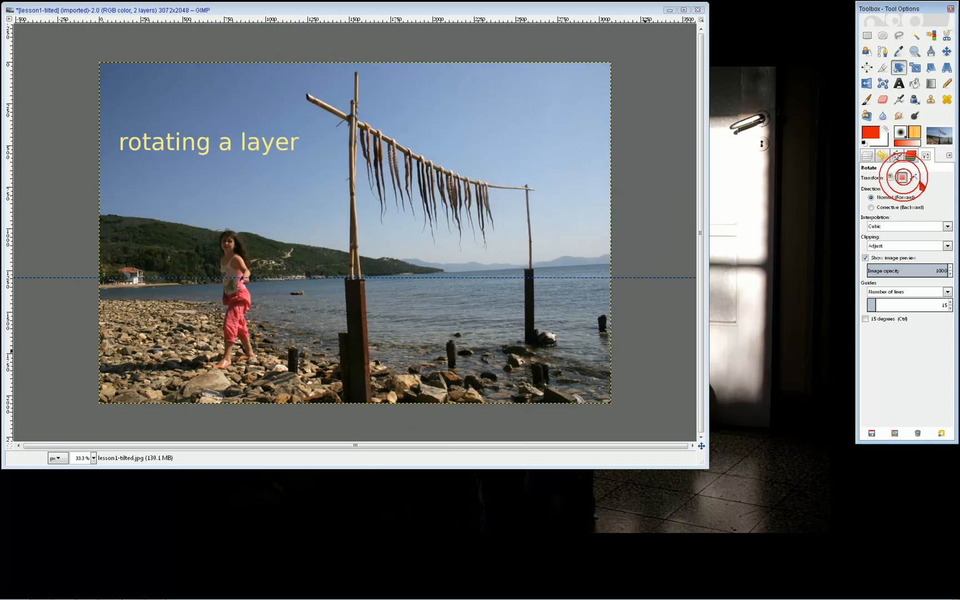
left_click(915, 179)
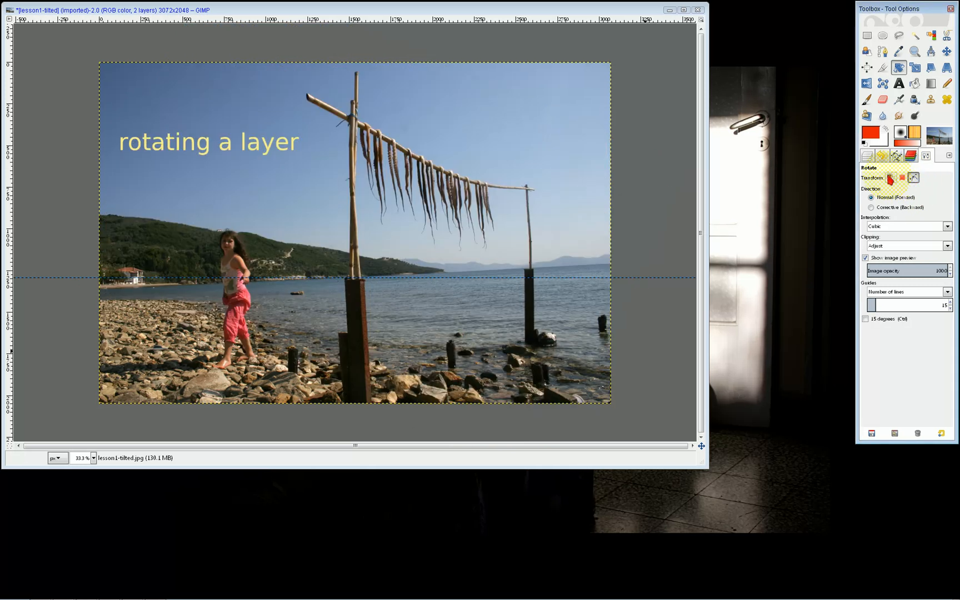
left_click(891, 179)
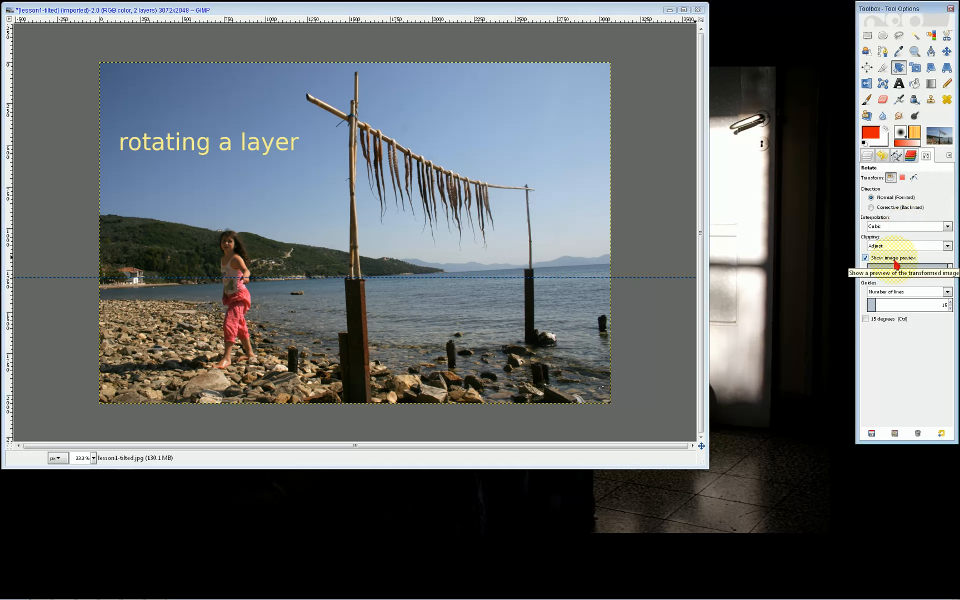
left_click(678, 298)
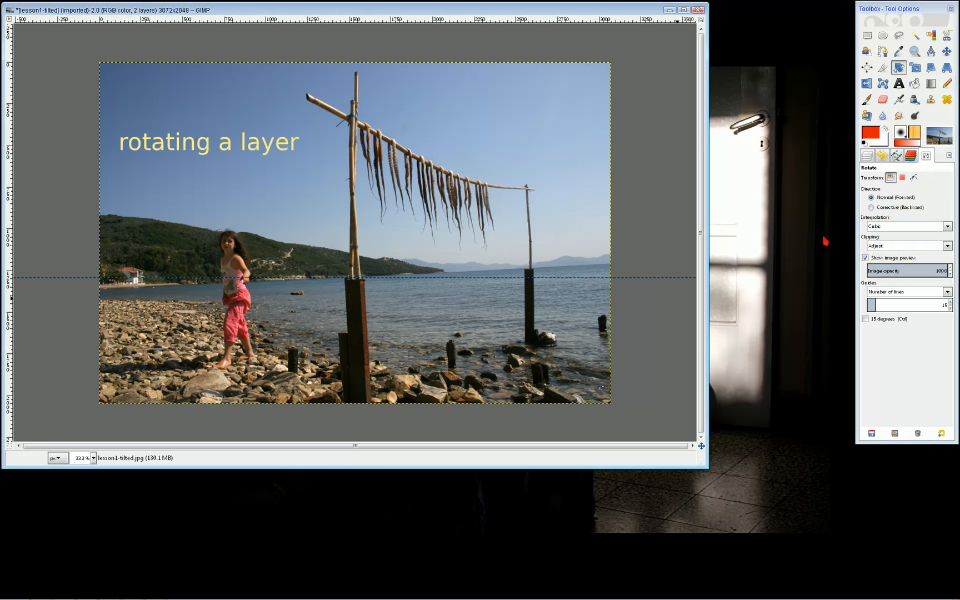
- Try rotating the photo layer to the horizon guide with clipping set to Clip and the centre at 1539, 1296 px
left_click(879, 245)
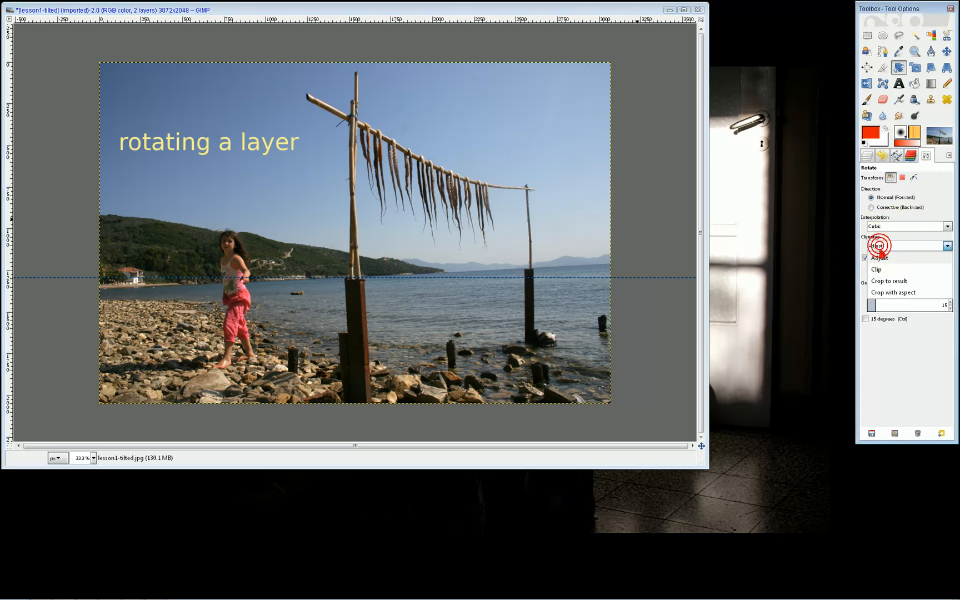
left_click(877, 269)
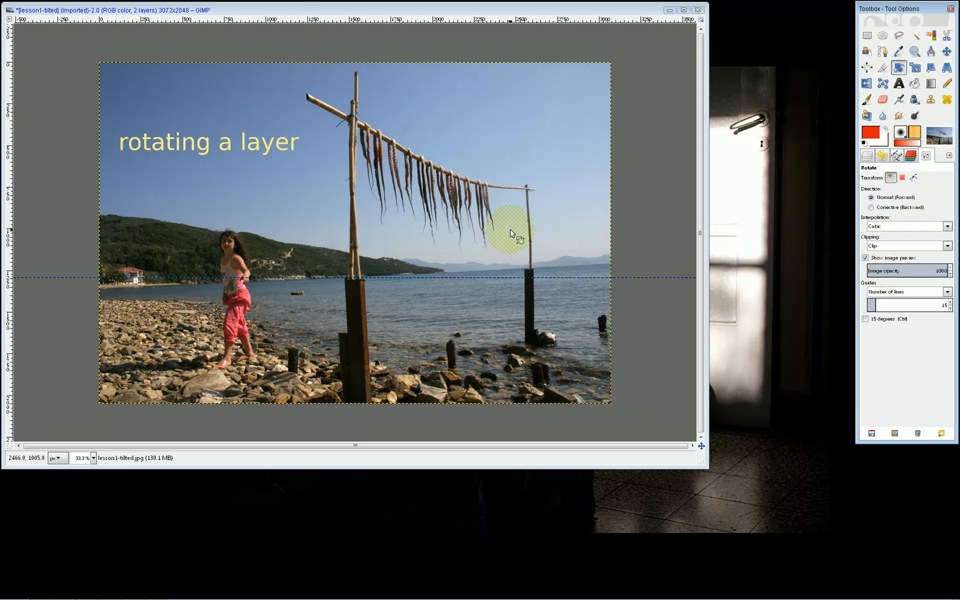
left_click(403, 237)
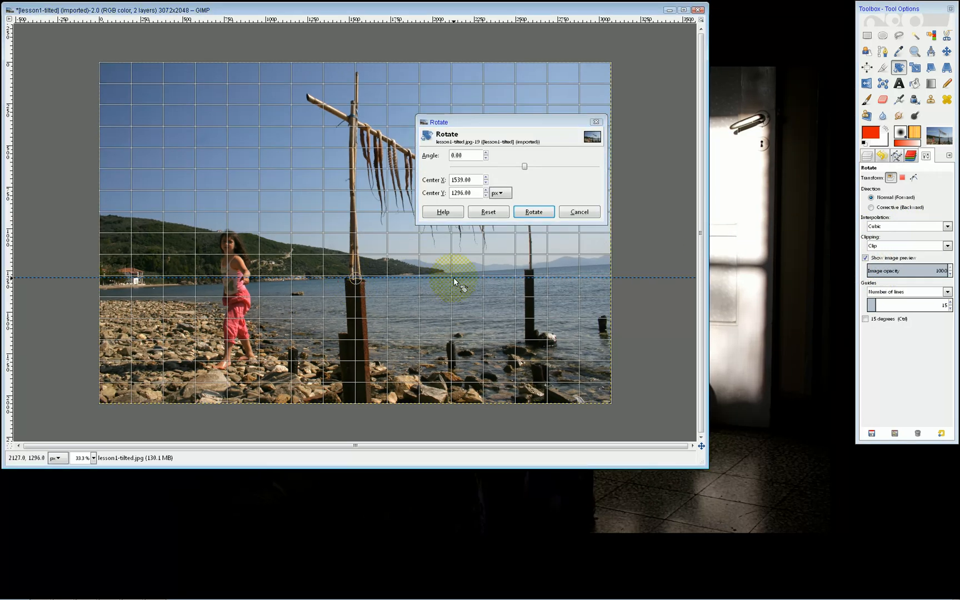
left_click_drag(470, 279, 462, 287)
left_click(544, 213)
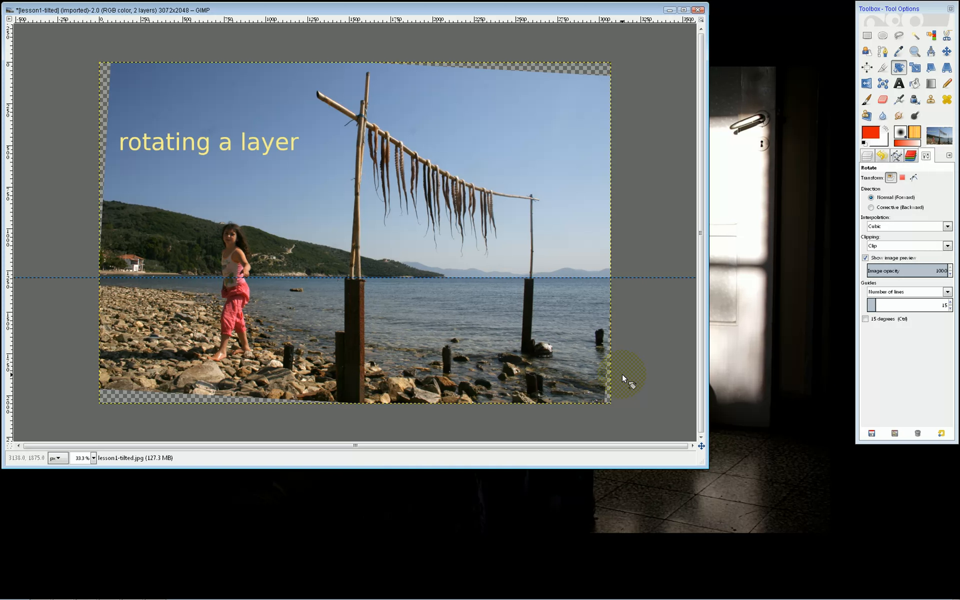
key("ctrl+z")
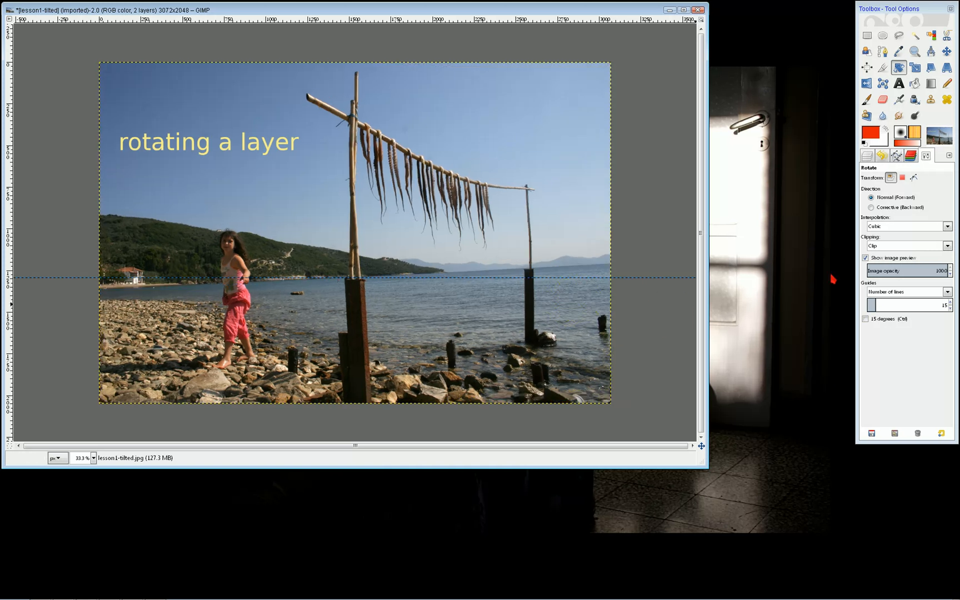
- Set the clipping to Adjust and rotate the photo layer about a centre on the guide until the horizon is level
left_click(878, 246)
left_click(890, 258)
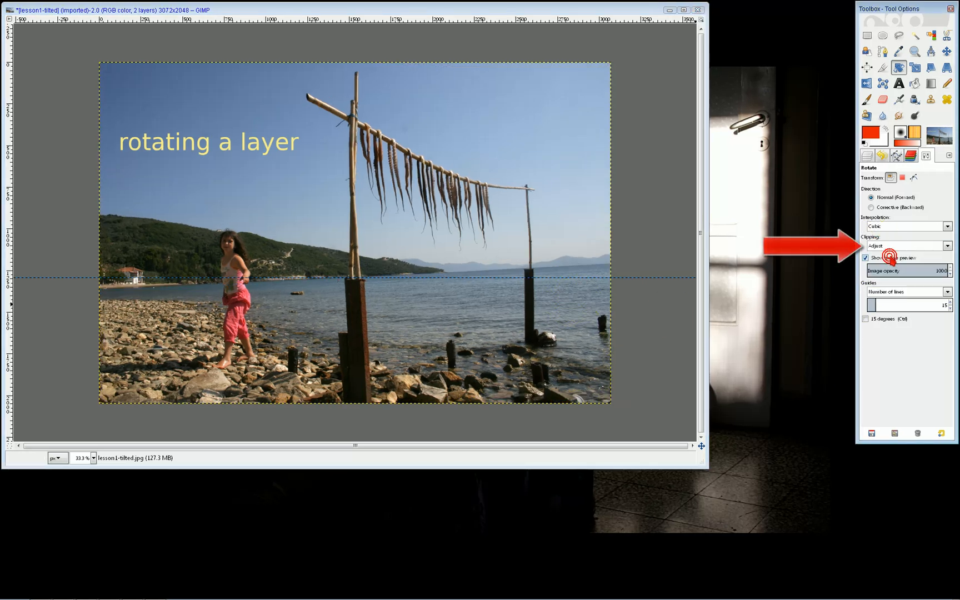
left_click(422, 250)
left_click(359, 239)
left_click_drag(359, 239, 354, 277)
left_click_drag(523, 278, 517, 289)
left_click(533, 212)
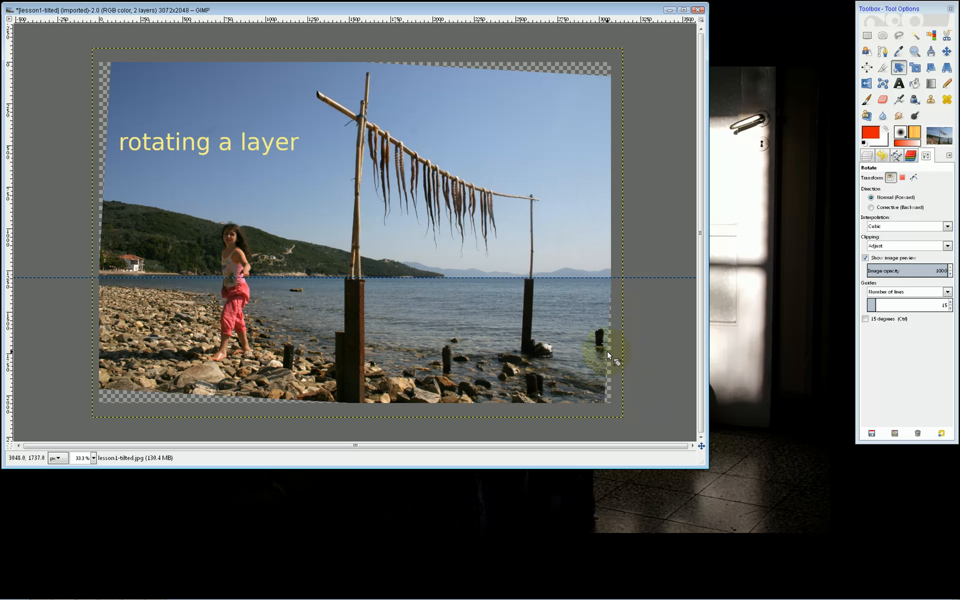
- Resize the image canvas to fit all layers so the rotated photo is fully enclosed
right_click(395, 160)
mouse_move(440, 208)
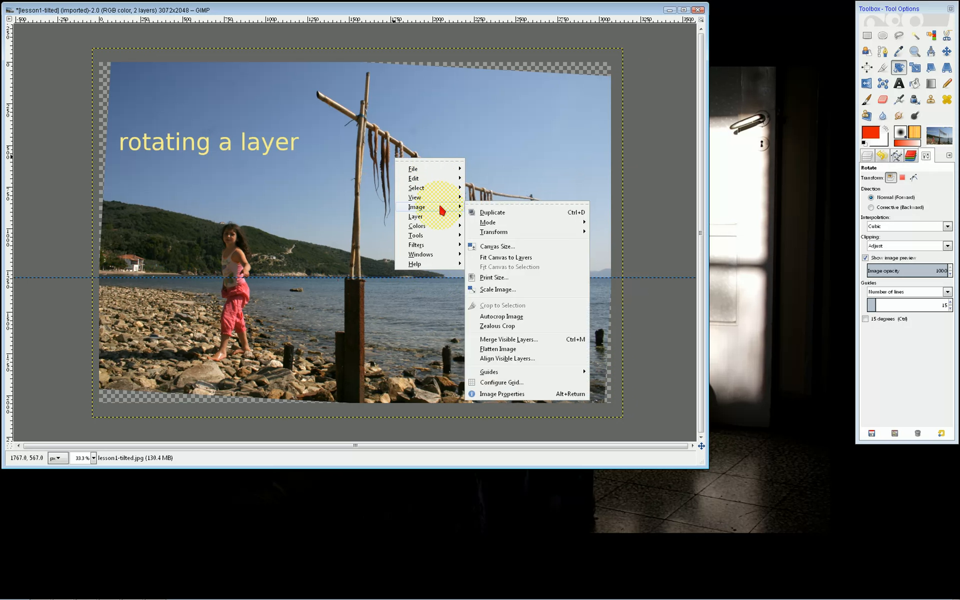
left_click(504, 258)
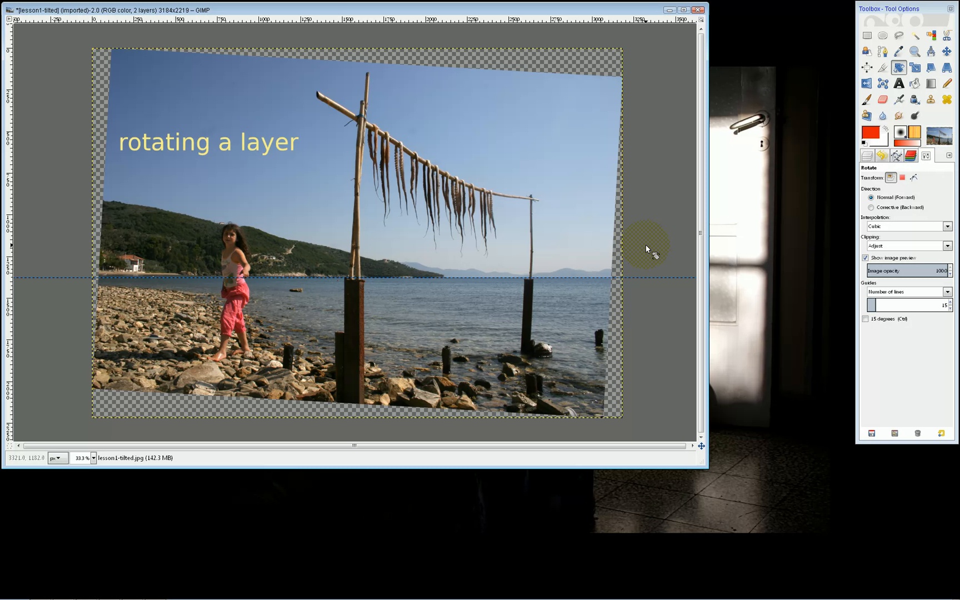
right_click(355, 170)
mouse_move(403, 218)
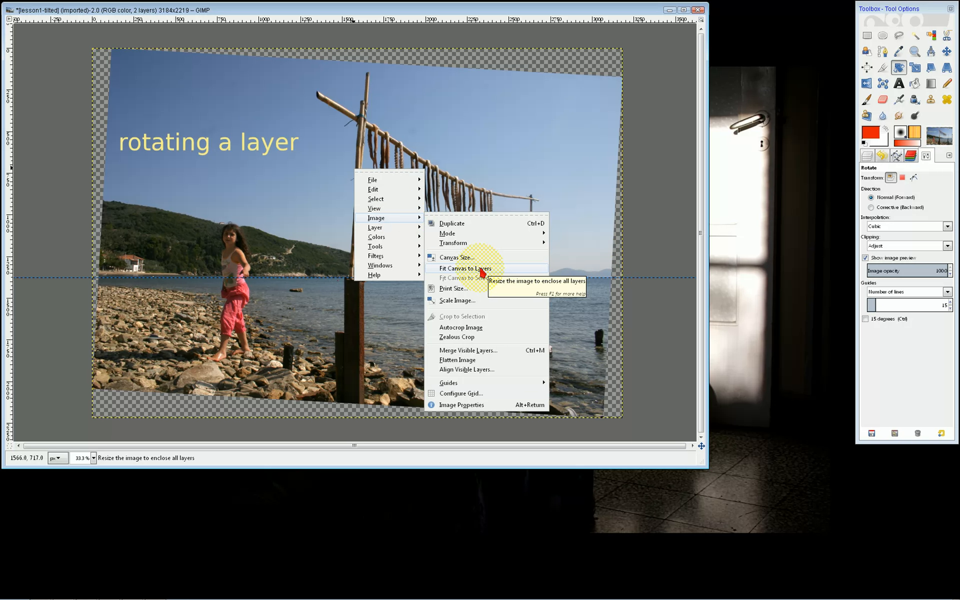
left_click(482, 271)
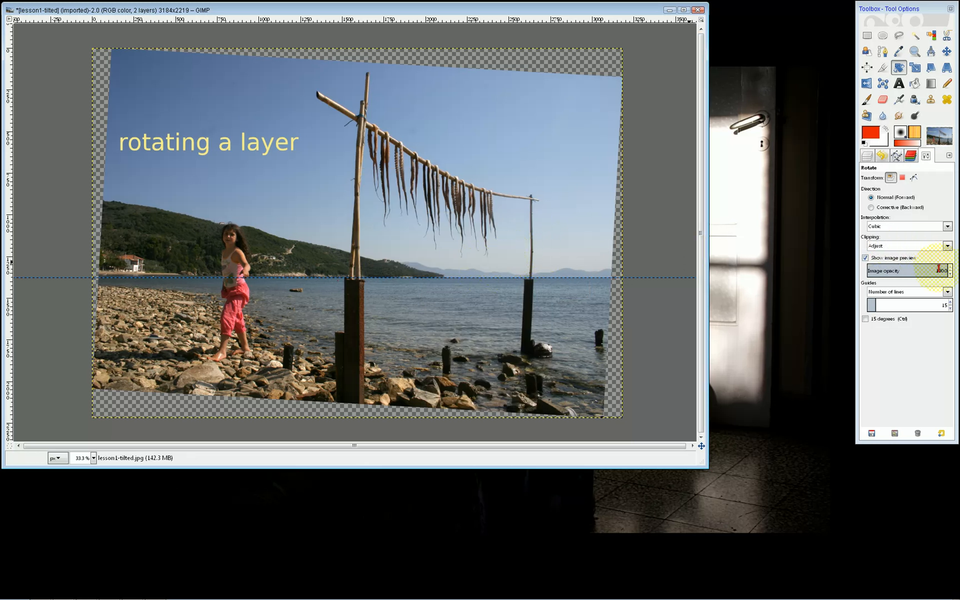
- Keep clipping at Adjust, start a rotation of the photo layer, and switch the image preview off and back on
left_click(900, 247)
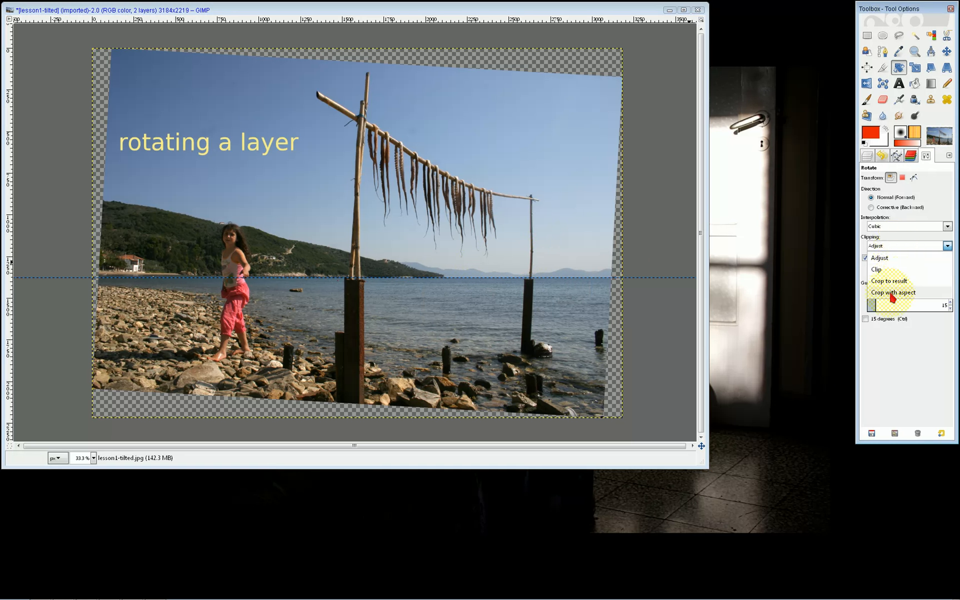
left_click(821, 222)
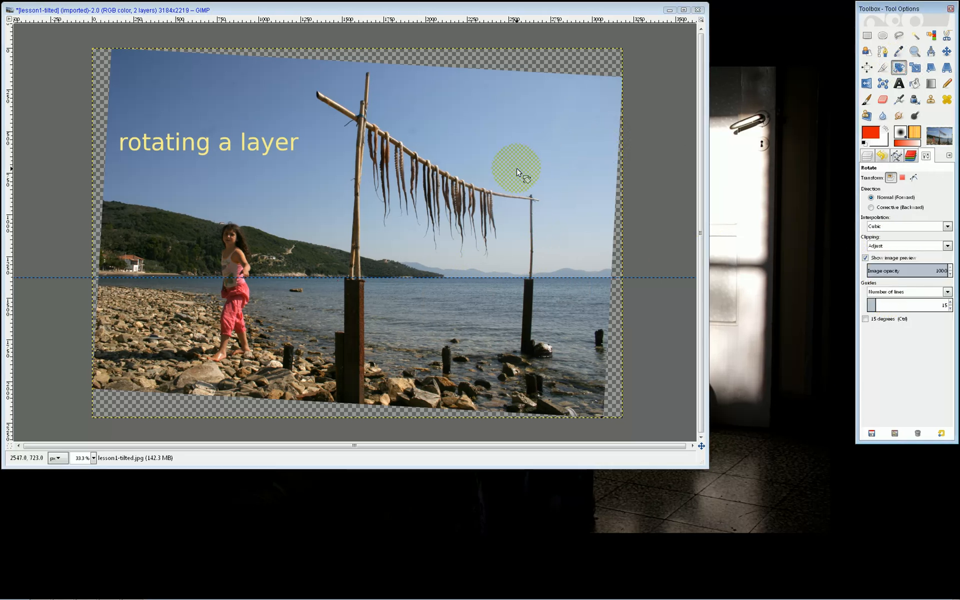
left_click(535, 161)
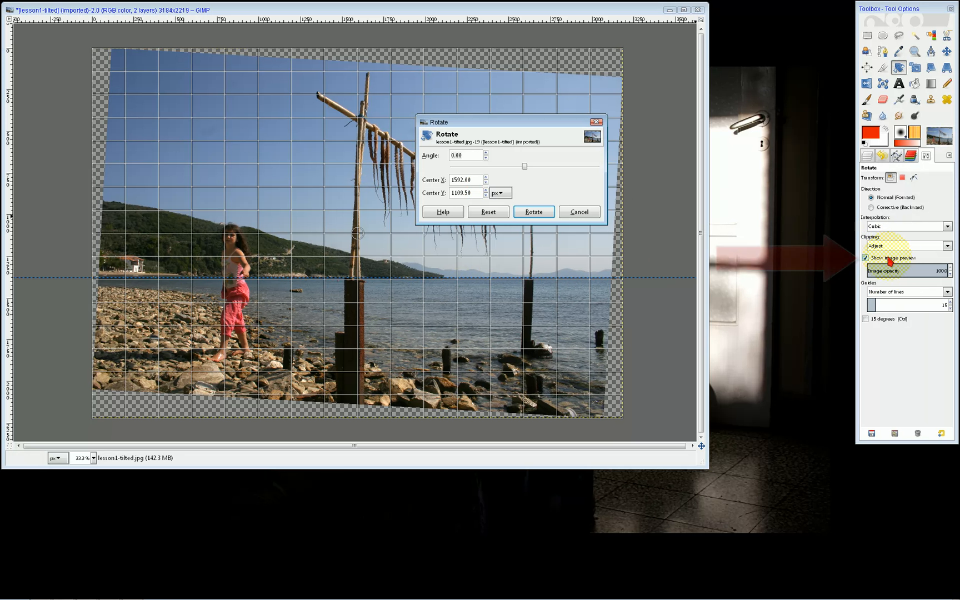
left_click(865, 259)
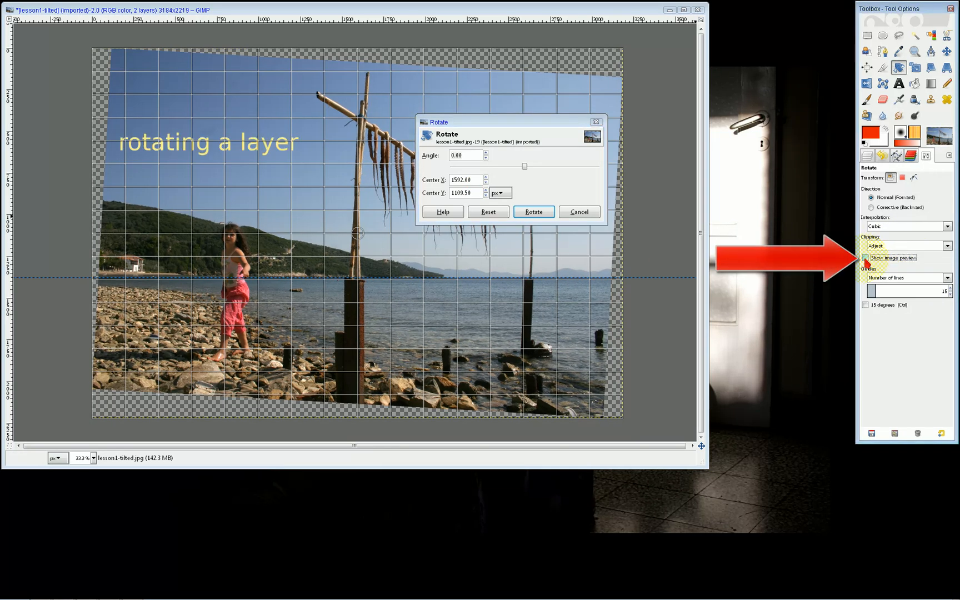
left_click(865, 259)
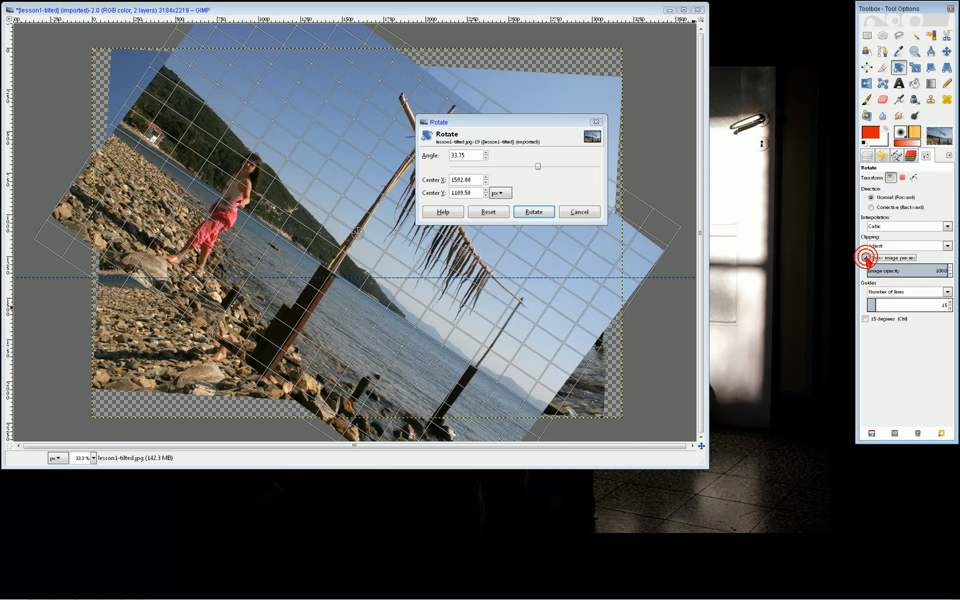
- Set the rotation preview's image opacity to 47.5 and turn the photo layer preview to 30.83°
mouse_move(922, 270)
left_mouse_down()
mouse_move(889, 271)
mouse_move(906, 271)
left_mouse_up()
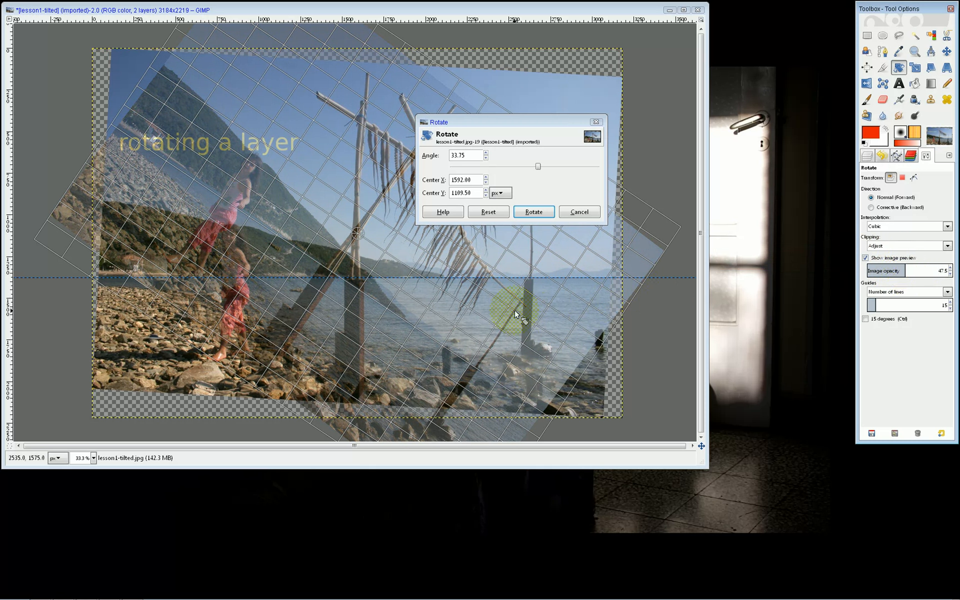
left_click_drag(514, 314, 506, 300)
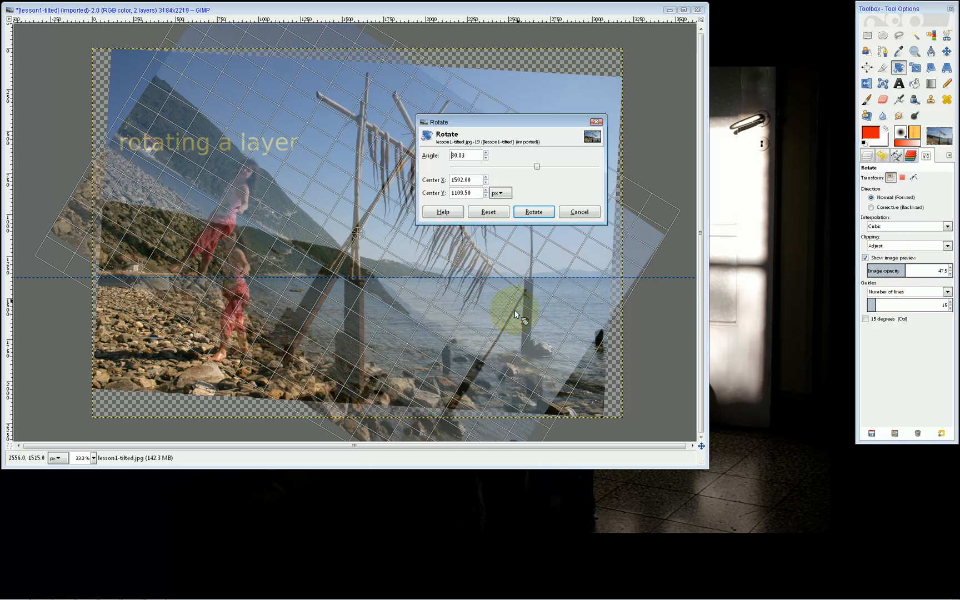
- Switch the rotation preview's guides to No guides and back to Number of lines
left_click(893, 292)
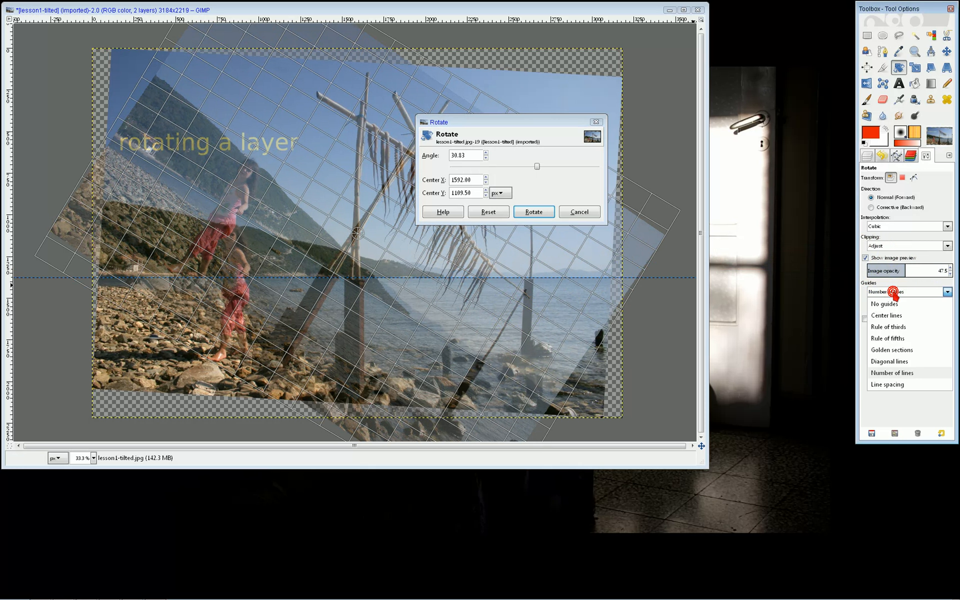
left_click(887, 304)
left_click(889, 291)
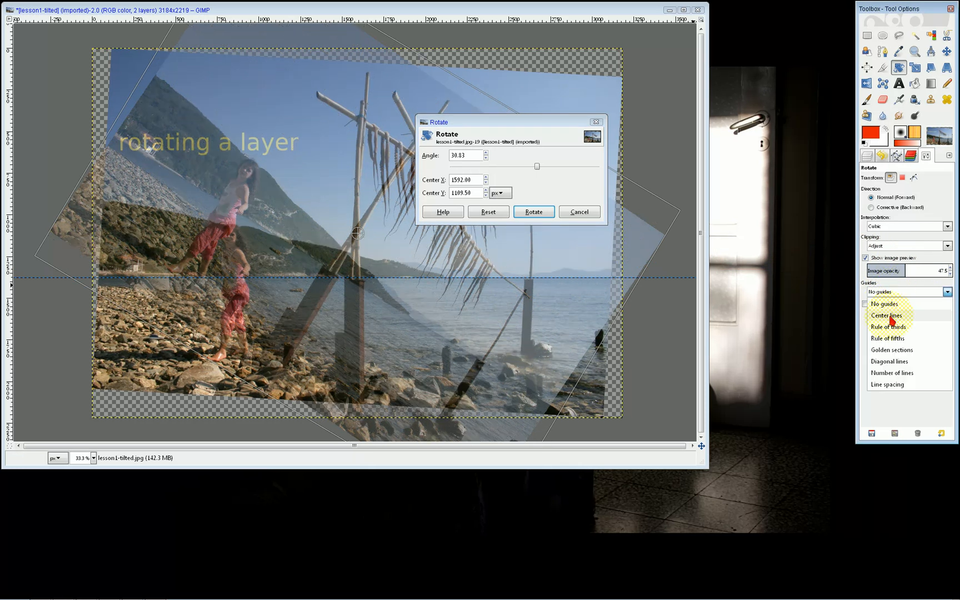
left_click(884, 372)
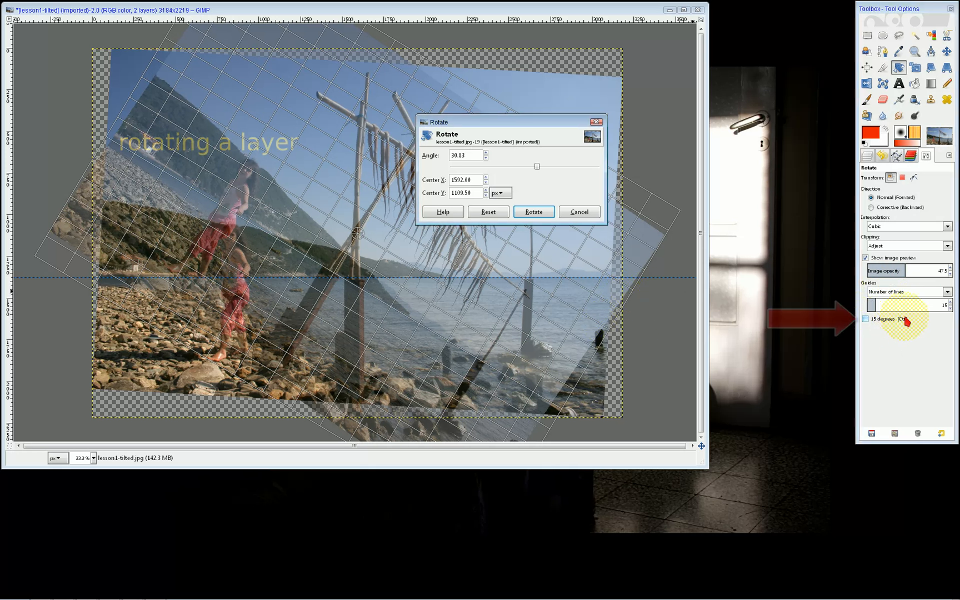
- Constrain the rotation to 15-degree steps and turn the photo layer preview to 90°
left_click(865, 319)
left_click_drag(501, 305, 372, 378)
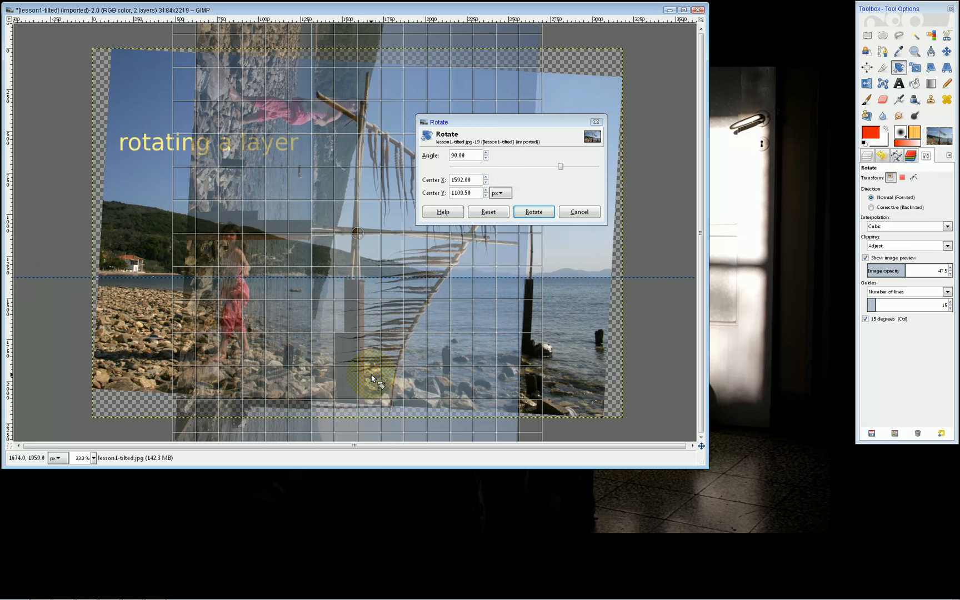
left_click_drag(372, 378, 357, 322)
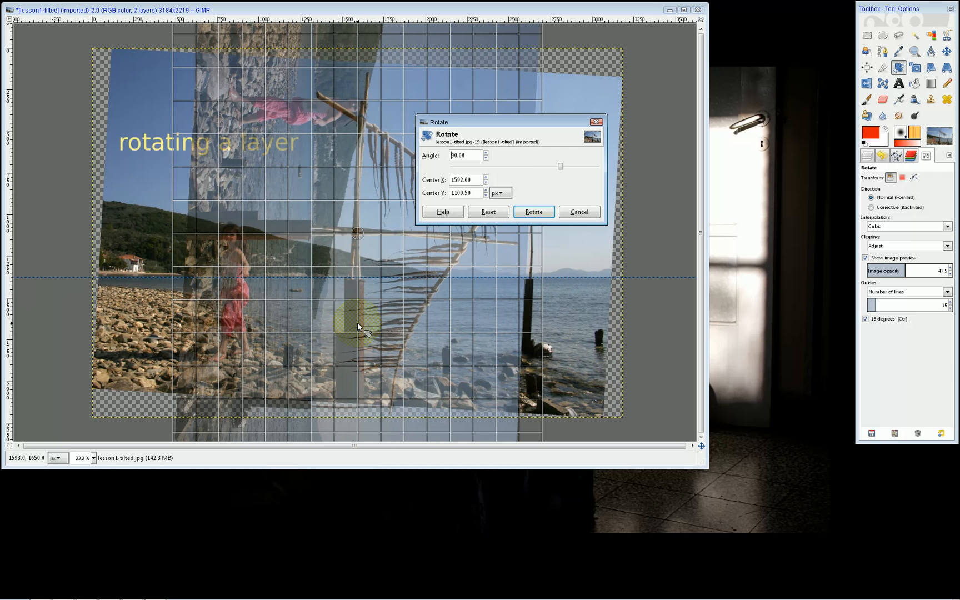
- Turn off the permanent 15-degree constraint and rotate the layer preview to 60° using the temporary constraint
left_click(865, 318)
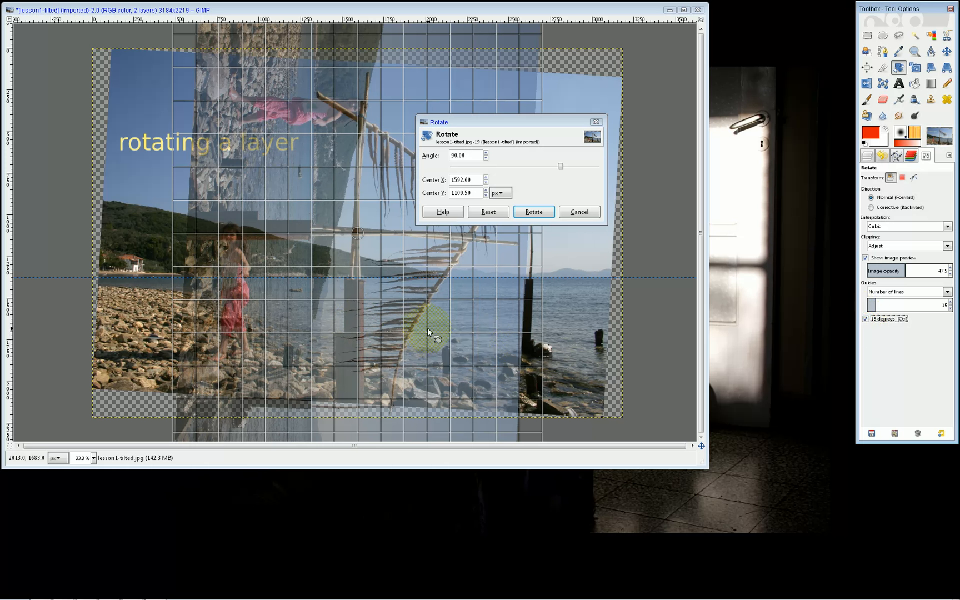
left_click(865, 319)
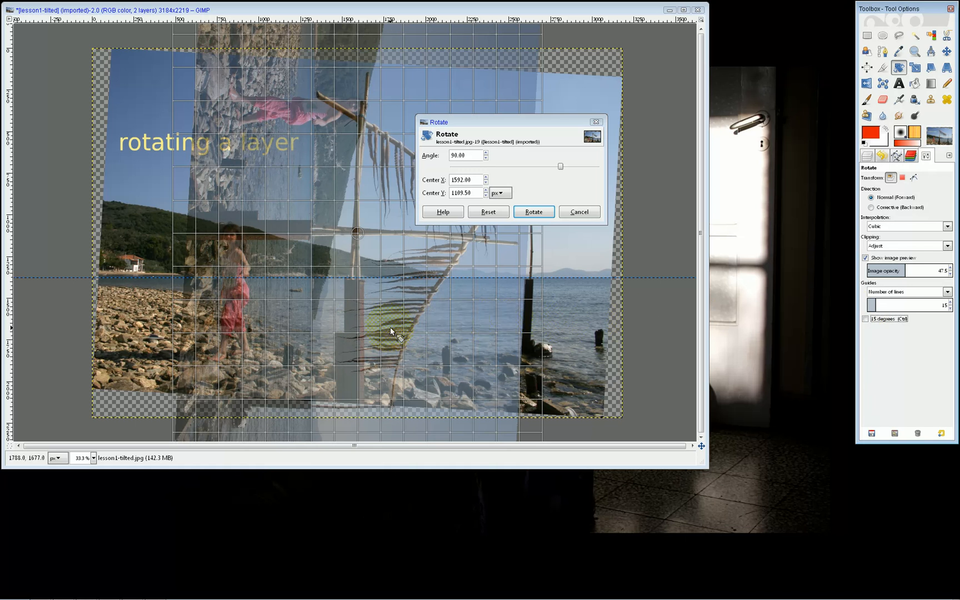
left_click_drag(382, 332, 451, 326)
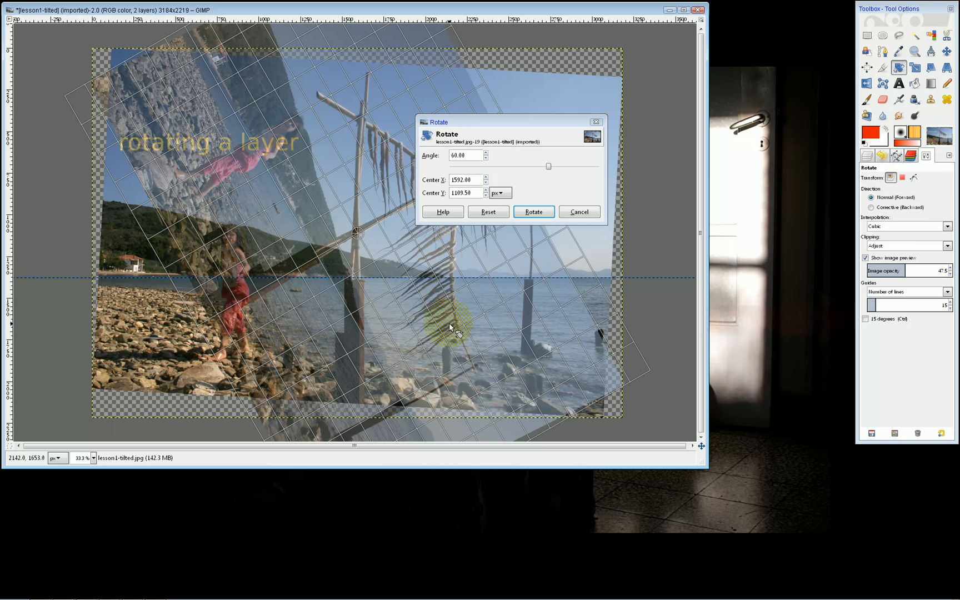
key("ctrl")
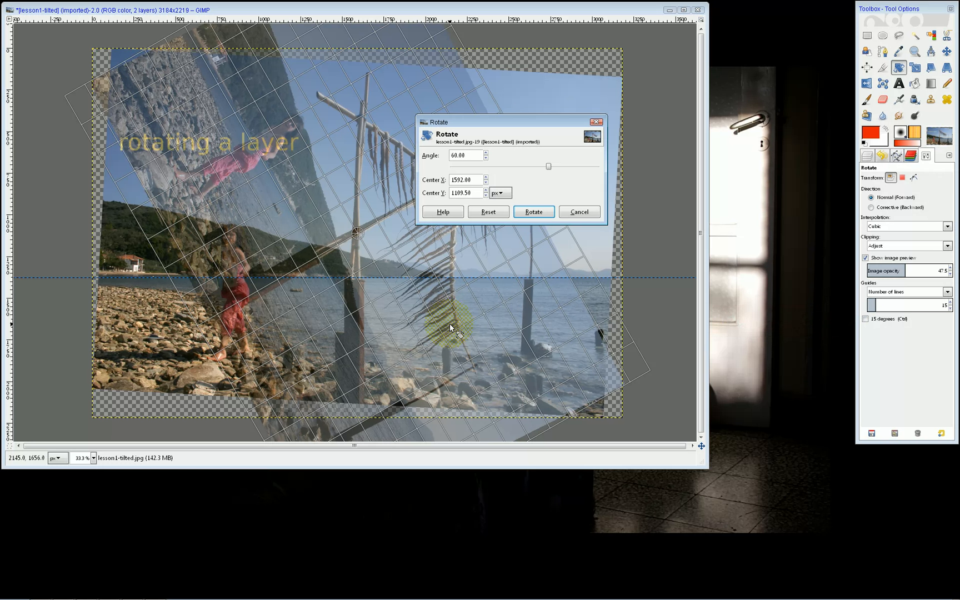